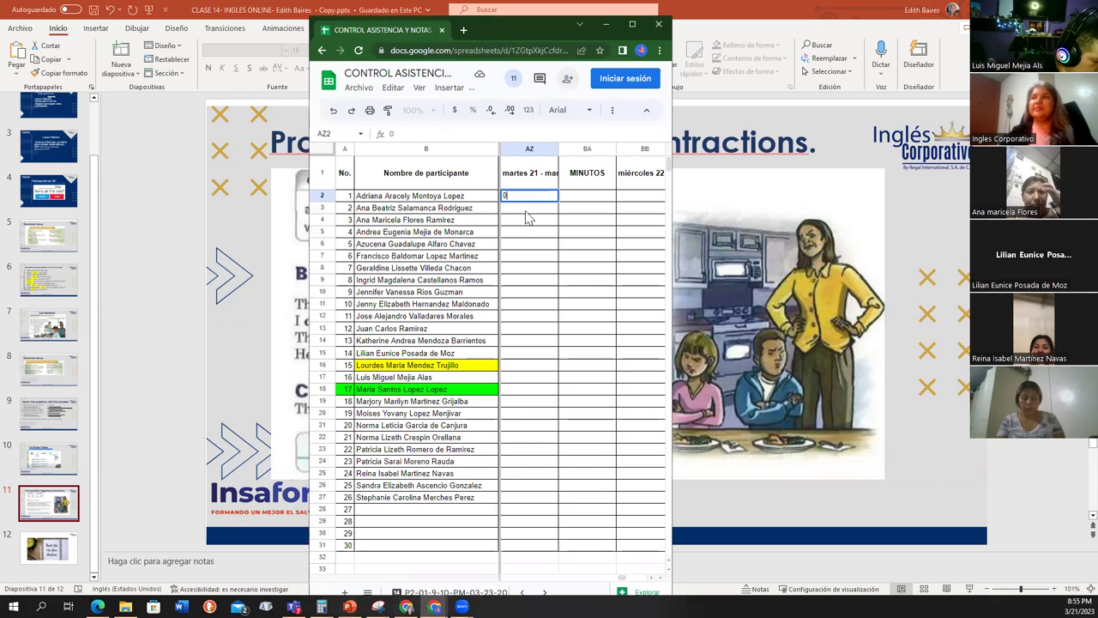
Record the Tuesday 21 attendance for participants 1 to 5: 0 in AZ2 and 1 in AZ3 through AZ6
{"action": "type", "text": "0"}
{"action": "key", "text": "Return"}
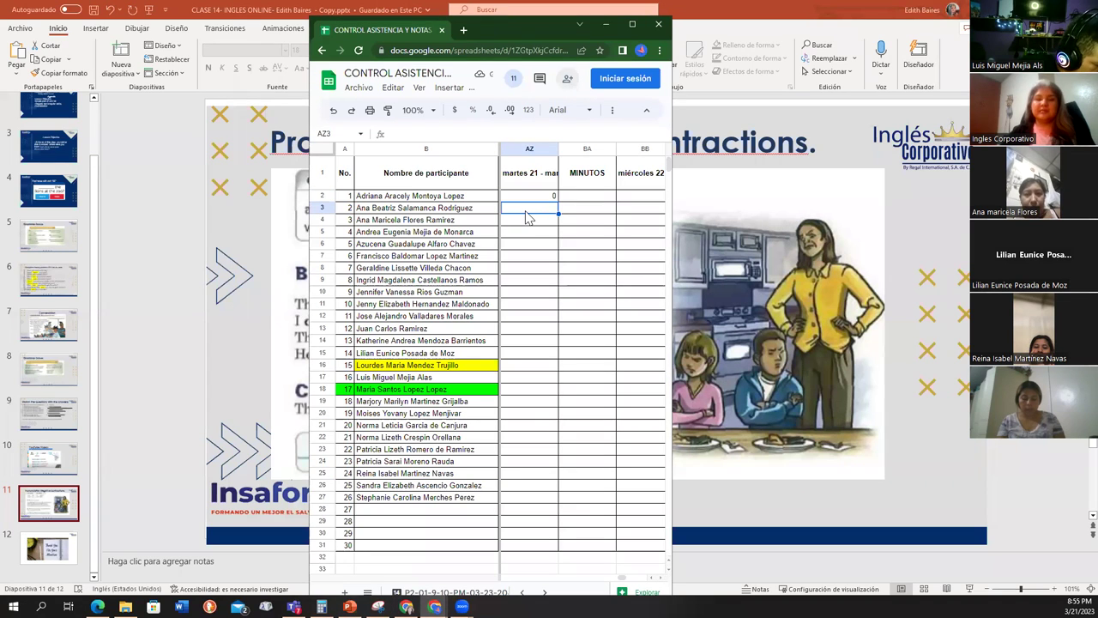
{"action": "type", "text": "1"}
{"action": "key", "text": "Return"}
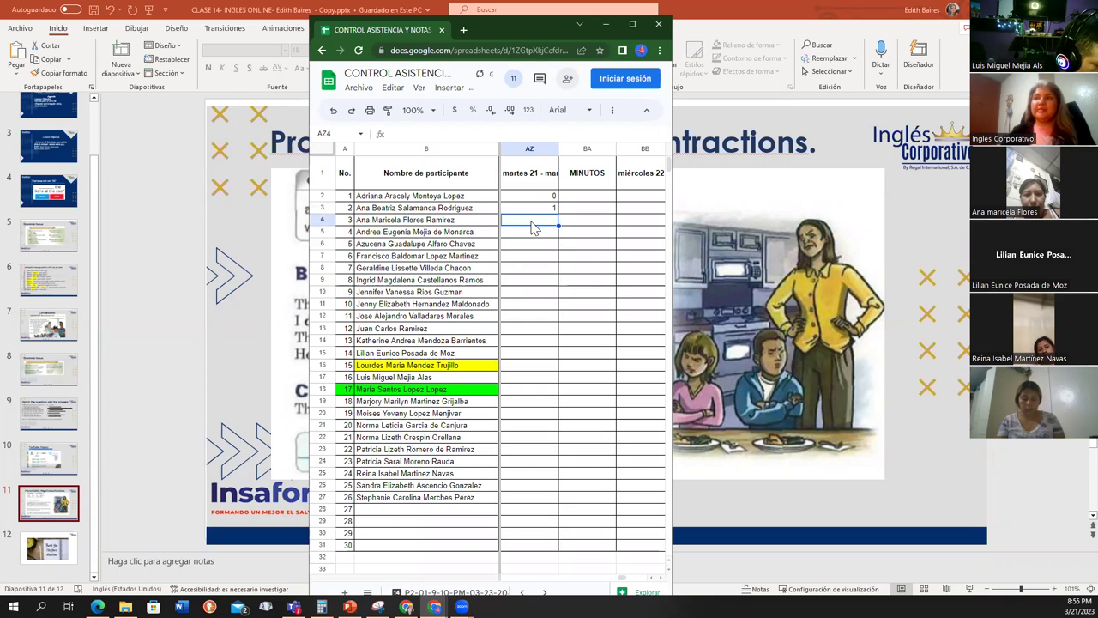
{"action": "type", "text": "1"}
{"action": "key", "text": "Return"}
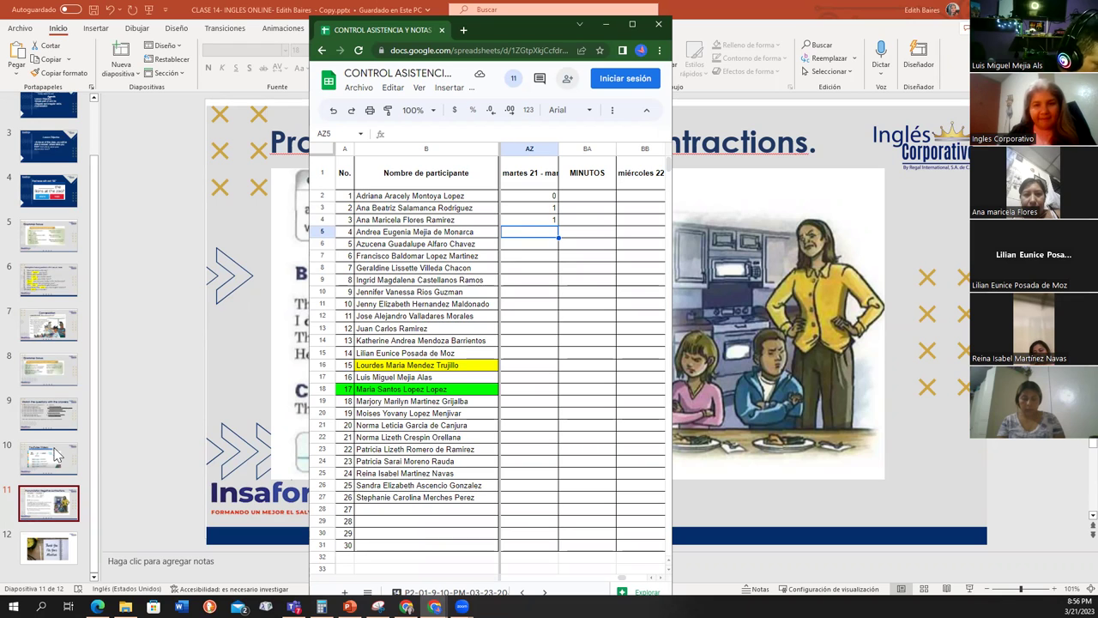
{"action": "type", "text": "1"}
{"action": "key", "text": "Return"}
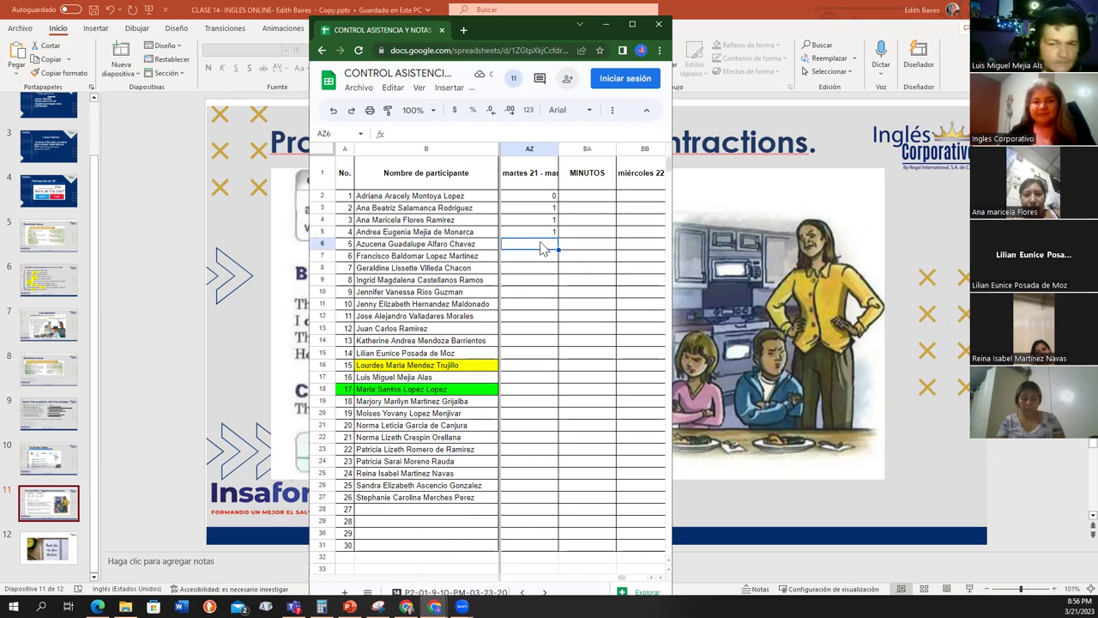
{"action": "type", "text": "1"}
{"action": "key", "text": "Return"}
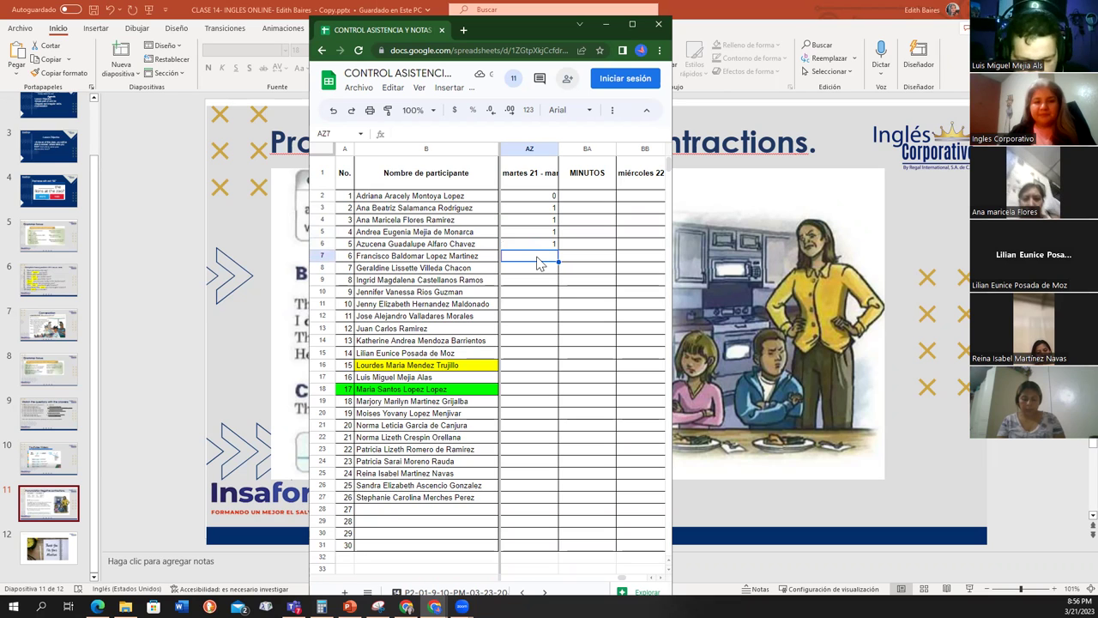
Mark attendance for participants 6 to 9, entering 1 in AZ7 through AZ9 and 0 in AZ10
{"action": "type", "text": "1"}
{"action": "key", "text": "Return"}
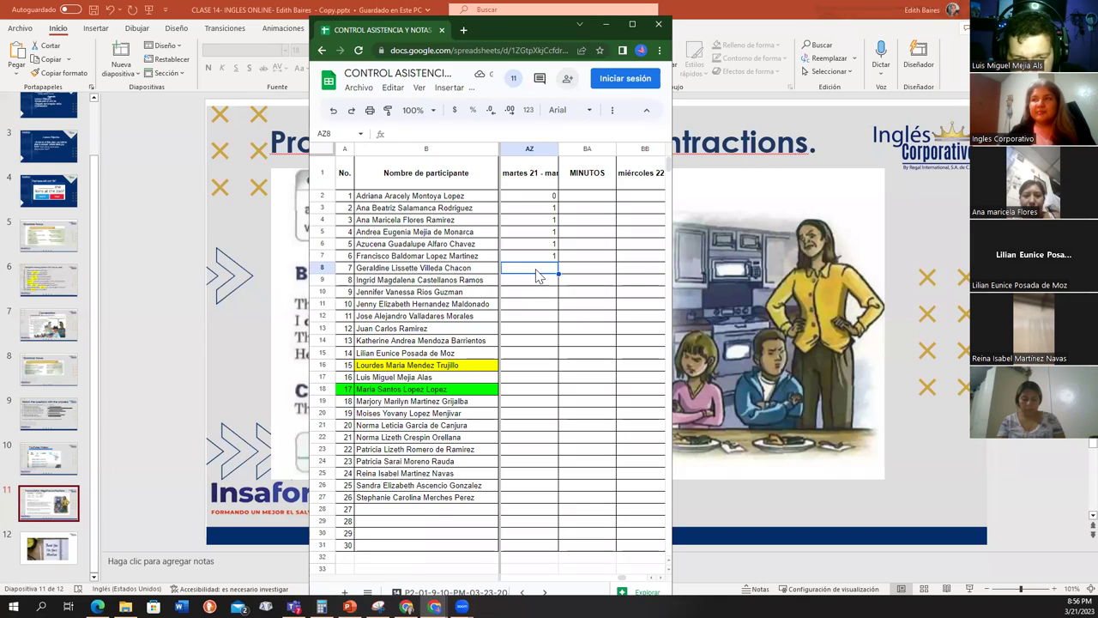
{"action": "type", "text": "1"}
{"action": "key", "text": "Return"}
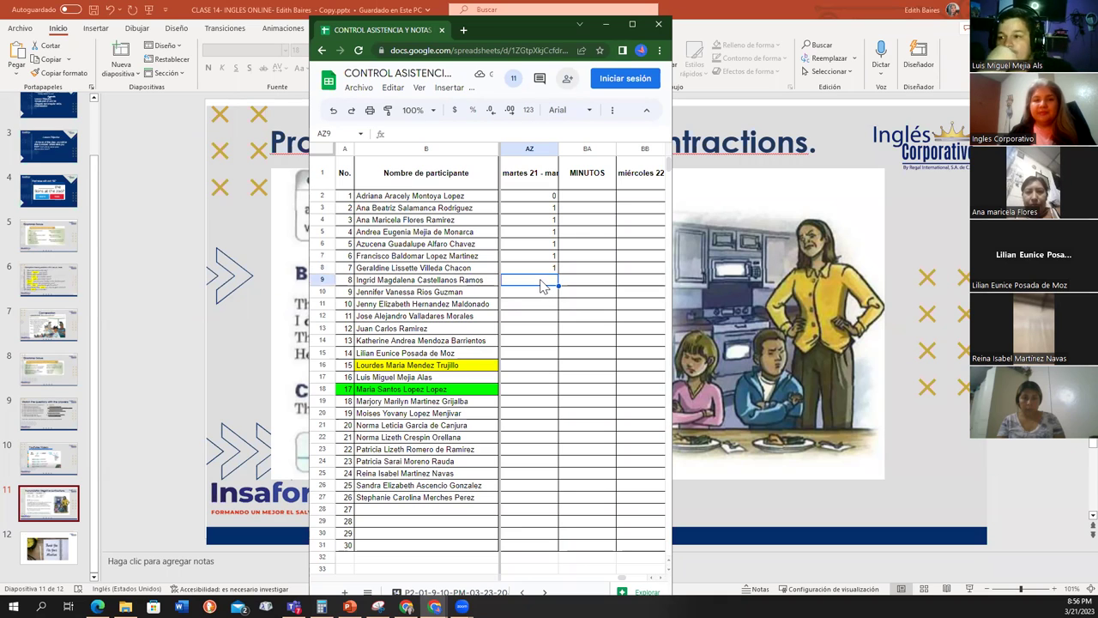
{"action": "type", "text": "1"}
{"action": "key", "text": "Return"}
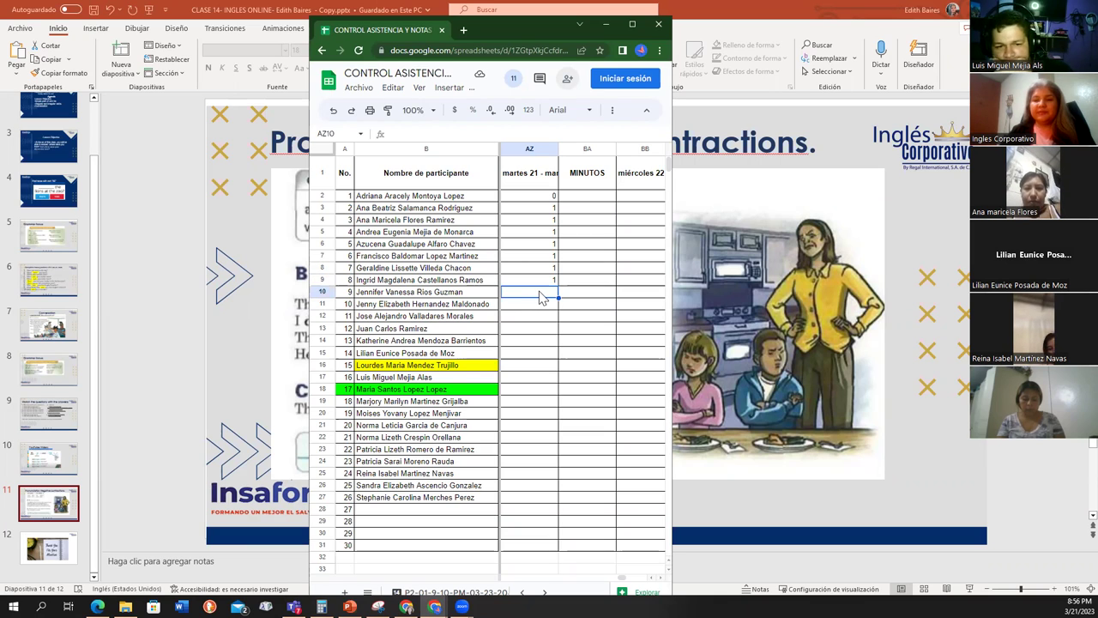
{"action": "type", "text": "0"}
{"action": "key", "text": "Return"}
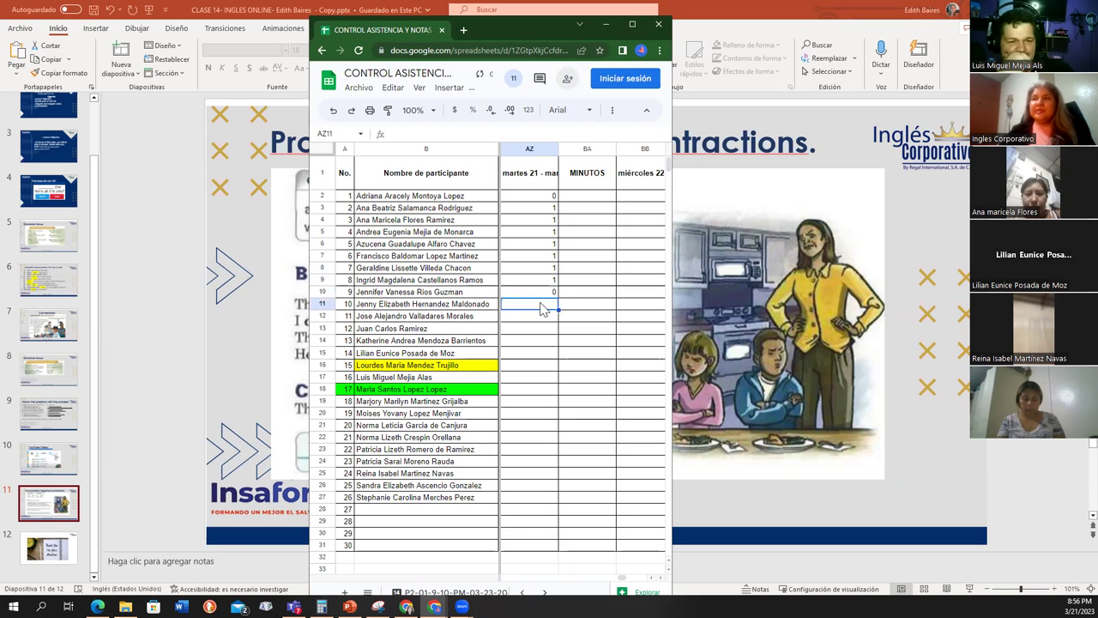
Enter 1 as attendance for participants 10 to 14 in cells AZ11 through AZ15
{"action": "type", "text": "1"}
{"action": "key", "text": "Return"}
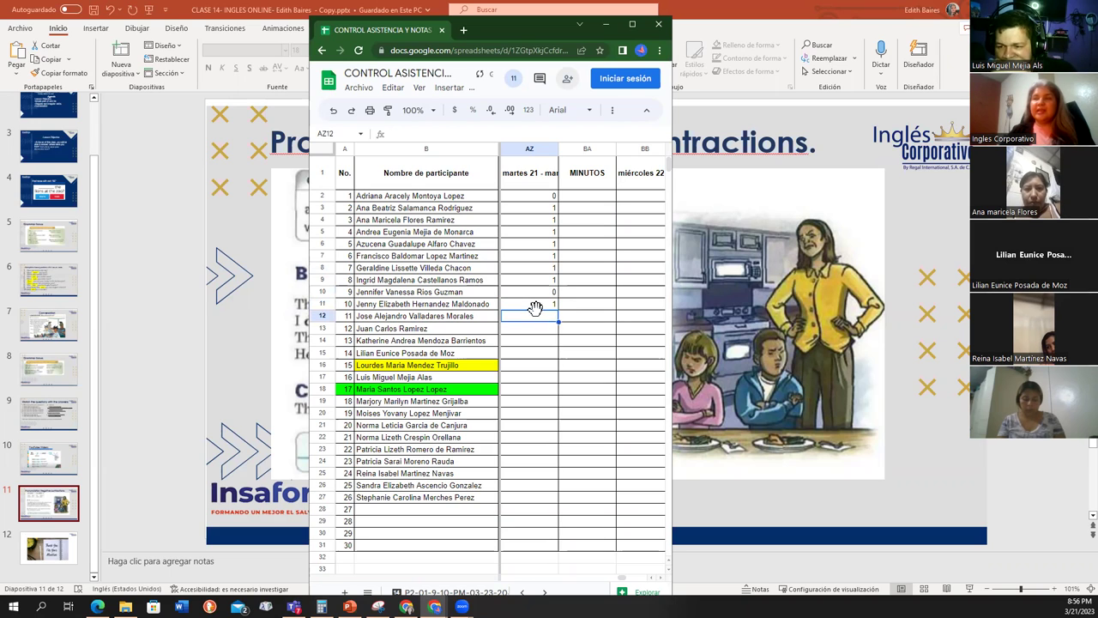
{"action": "type", "text": "1"}
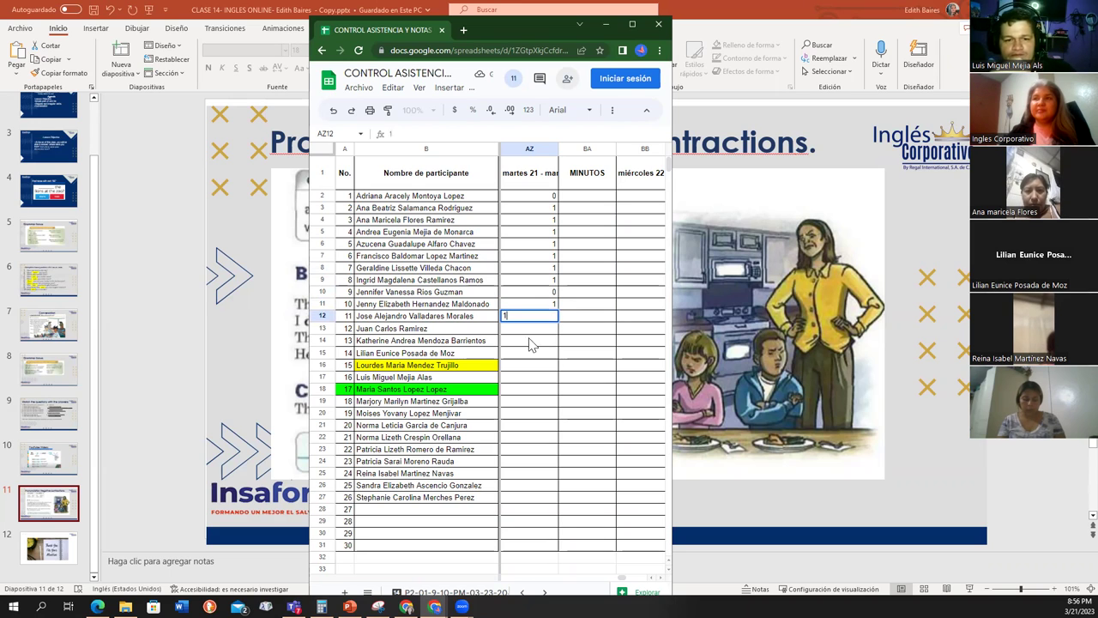
{"action": "key", "text": "Return"}
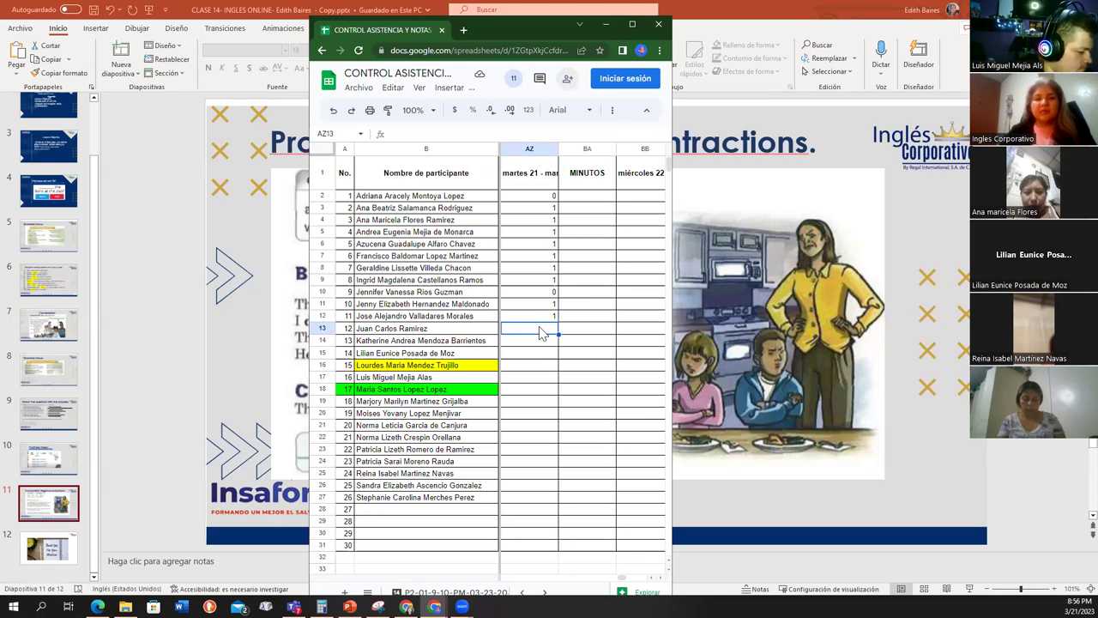
{"action": "type", "text": "1"}
{"action": "key", "text": "Return"}
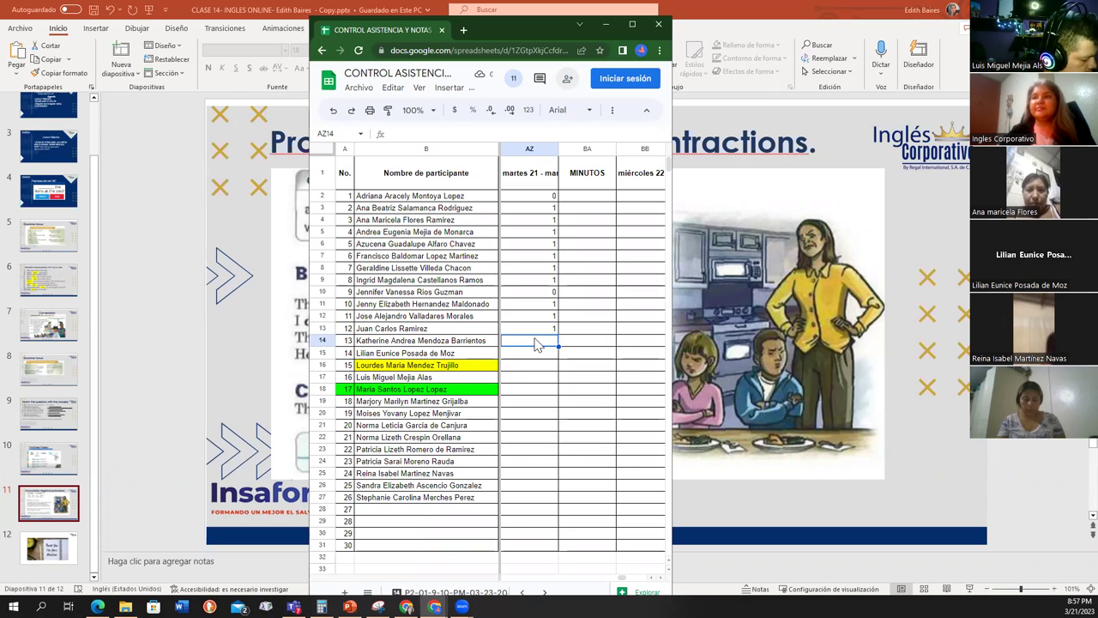
{"action": "type", "text": "1"}
{"action": "key", "text": "Return"}
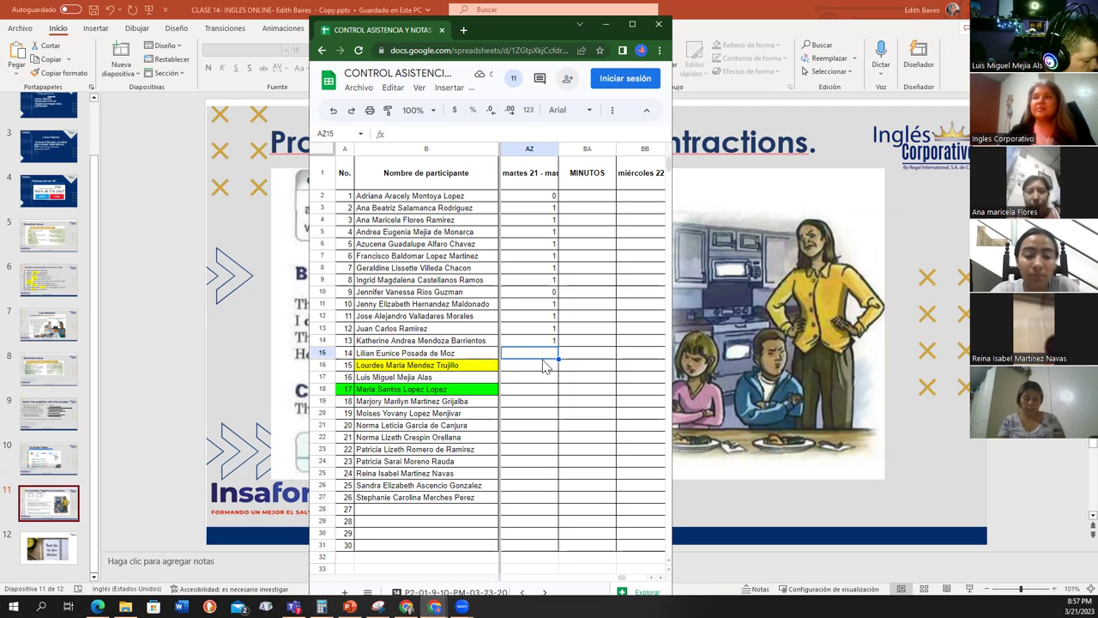
{"action": "type", "text": "1"}
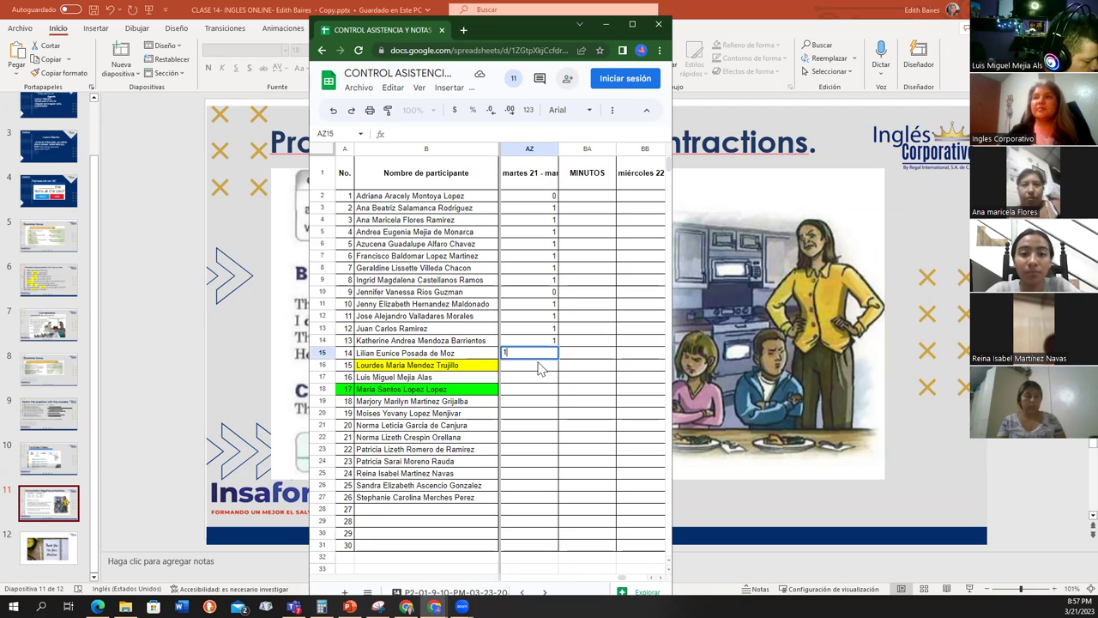
{"action": "key", "text": "Return"}
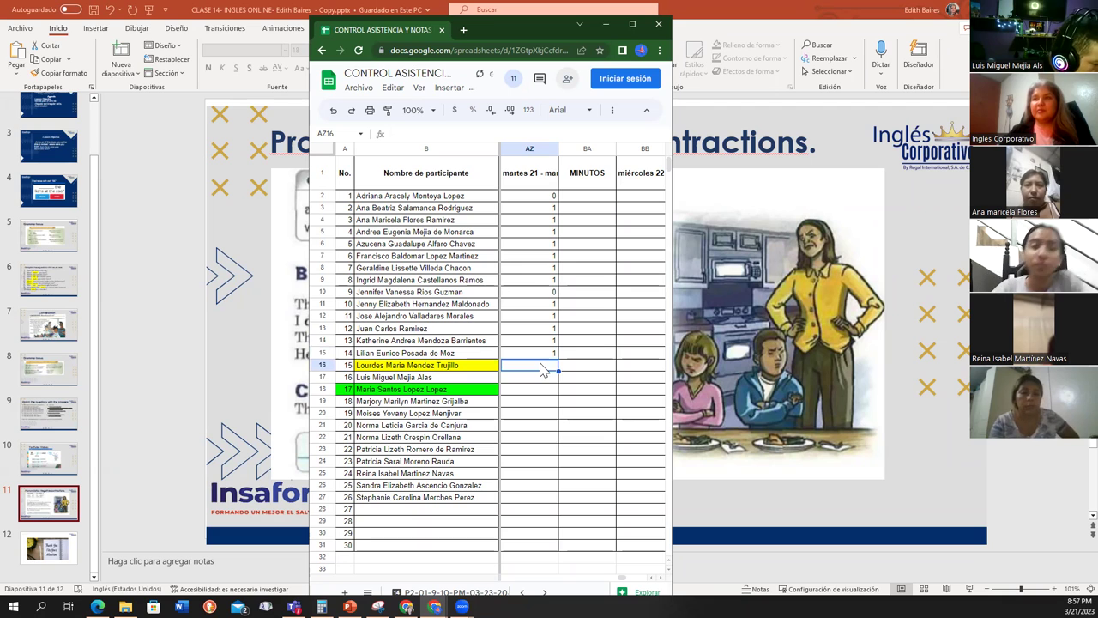
Mark participant 15, highlighted in yellow, with 0 in AZ16 and participants 16 to 18 with 1 in AZ17 through AZ19
{"action": "type", "text": "0"}
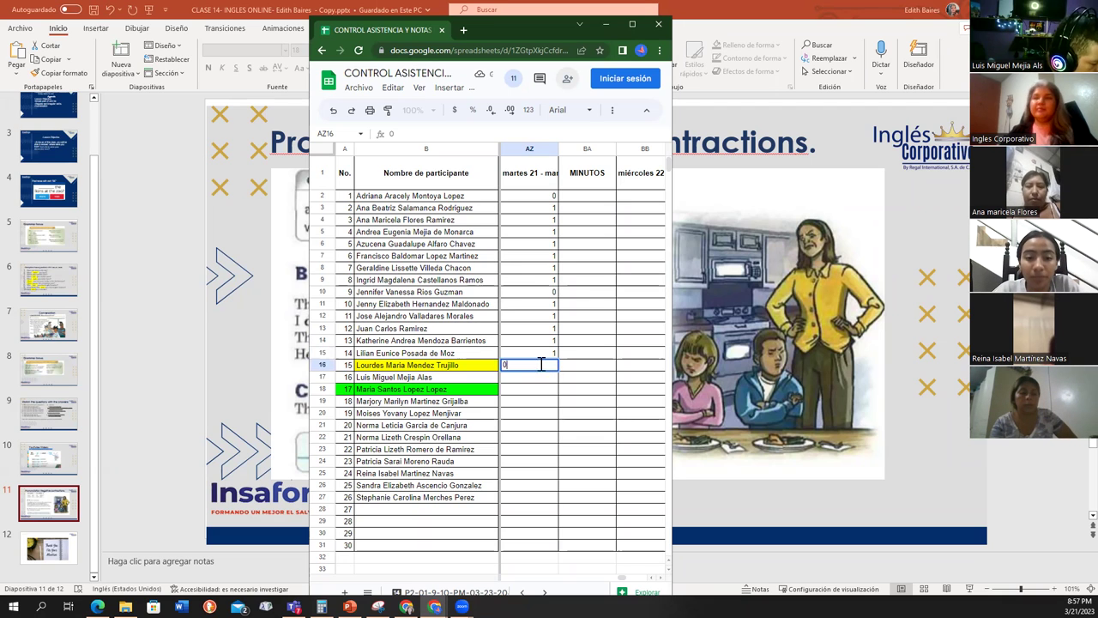
{"action": "key", "text": "Return"}
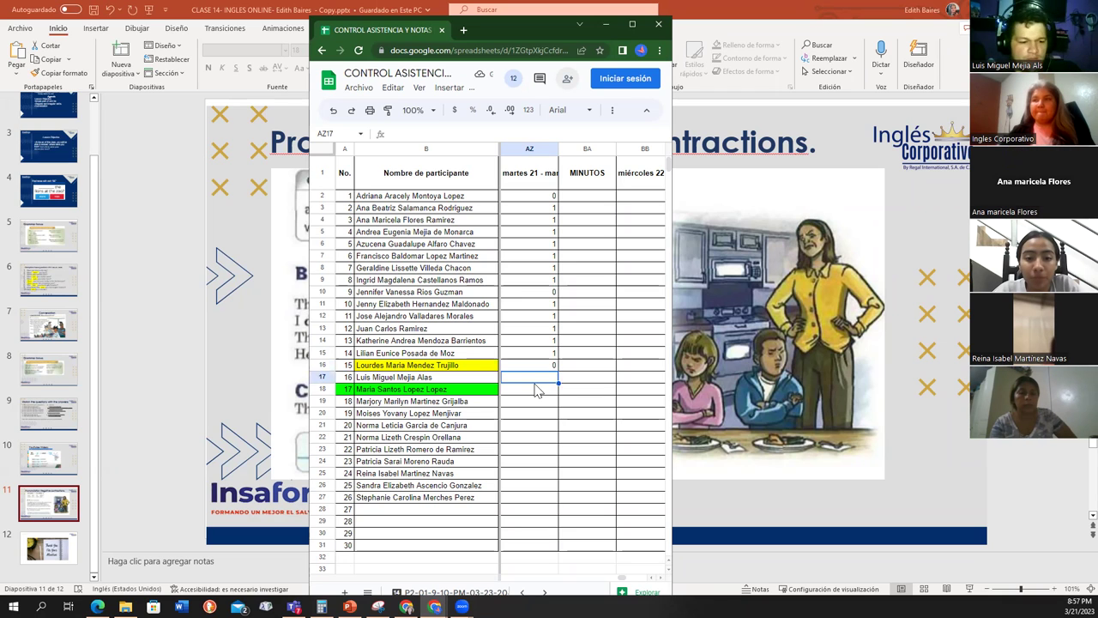
{"action": "type", "text": "1"}
{"action": "key", "text": "Return"}
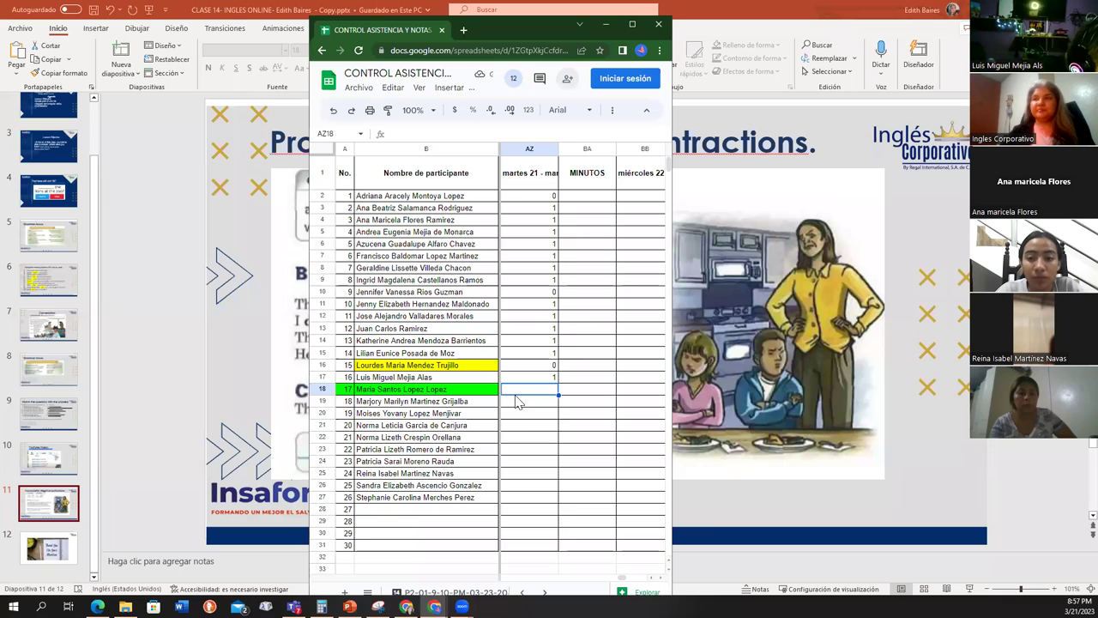
{"action": "type", "text": "1"}
{"action": "key", "text": "Return"}
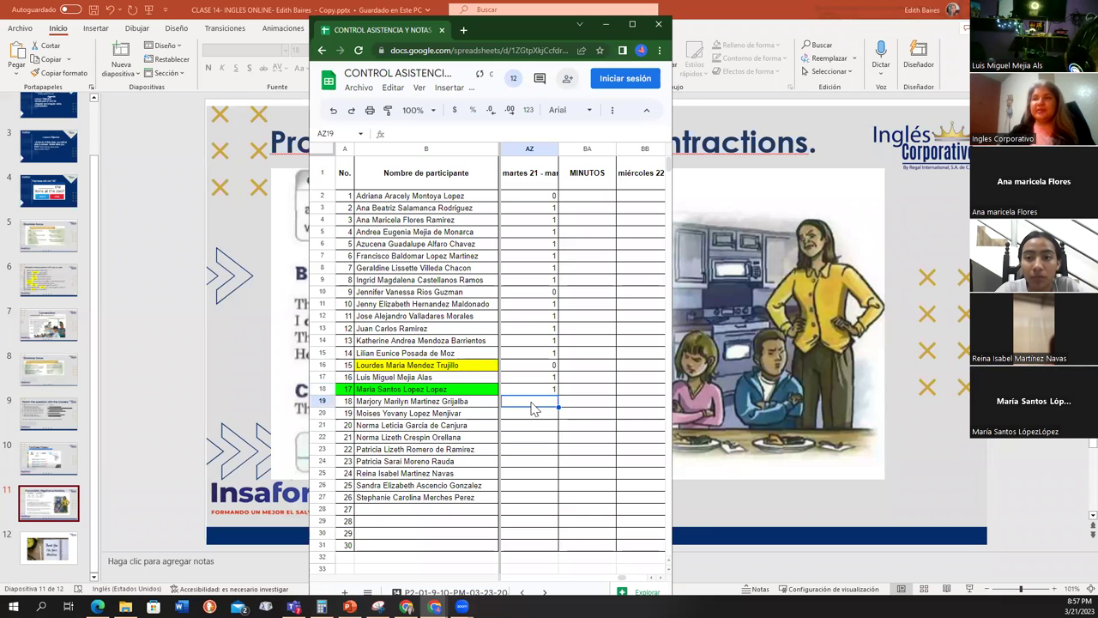
{"action": "type", "text": "1"}
{"action": "key", "text": "Return"}
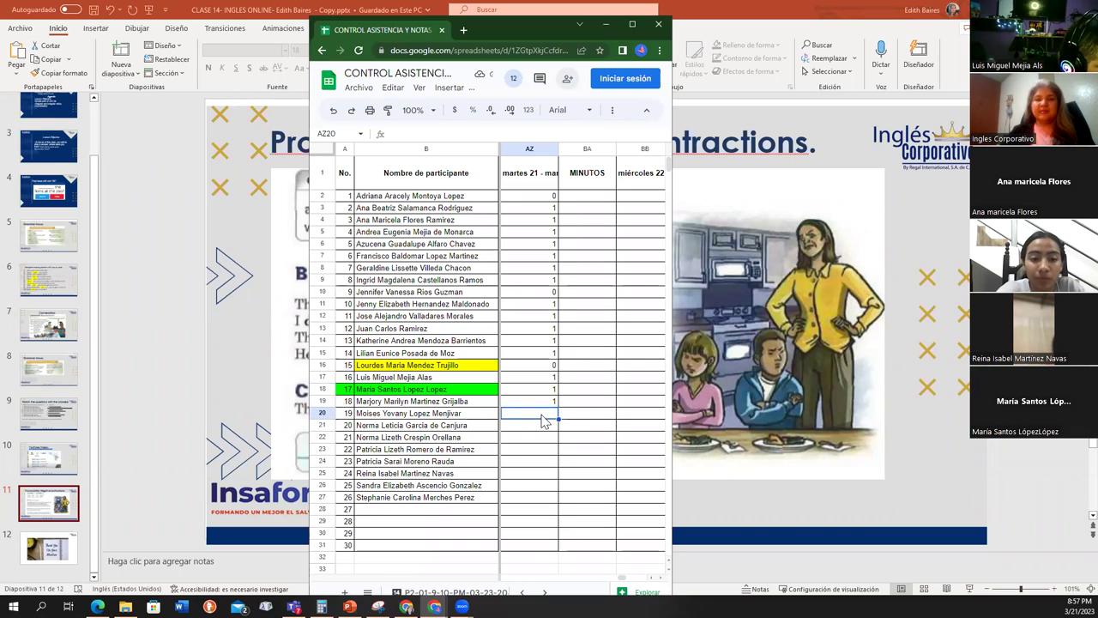
Enter 1 as attendance for participants 19 to 22 in cells AZ20 through AZ23
{"action": "type", "text": "1"}
{"action": "key", "text": "Return"}
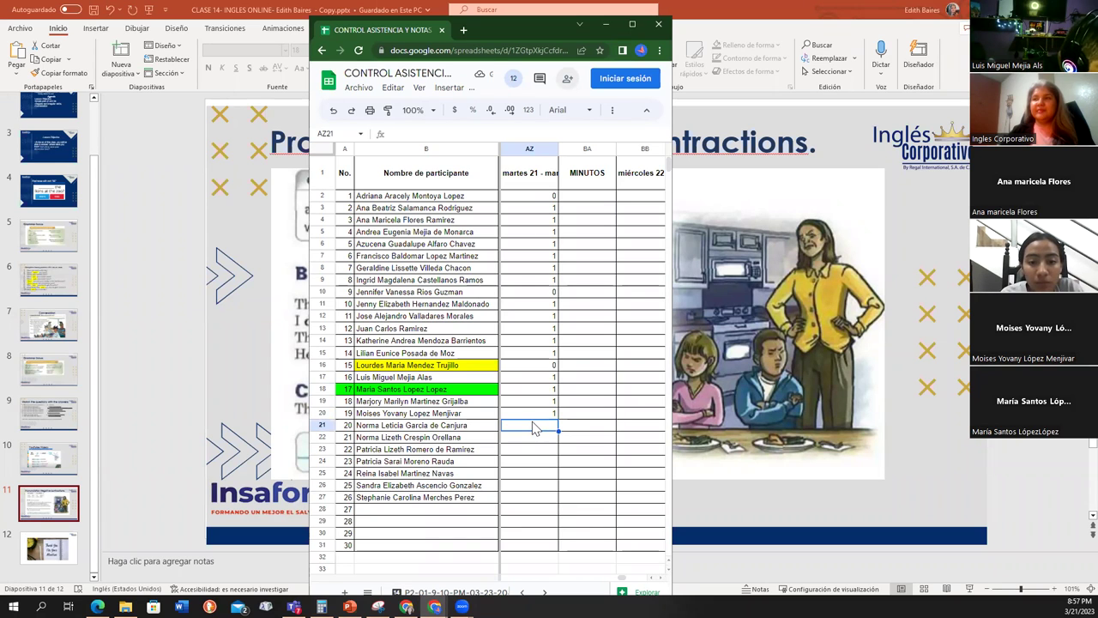
{"action": "type", "text": "1"}
{"action": "key", "text": "Return"}
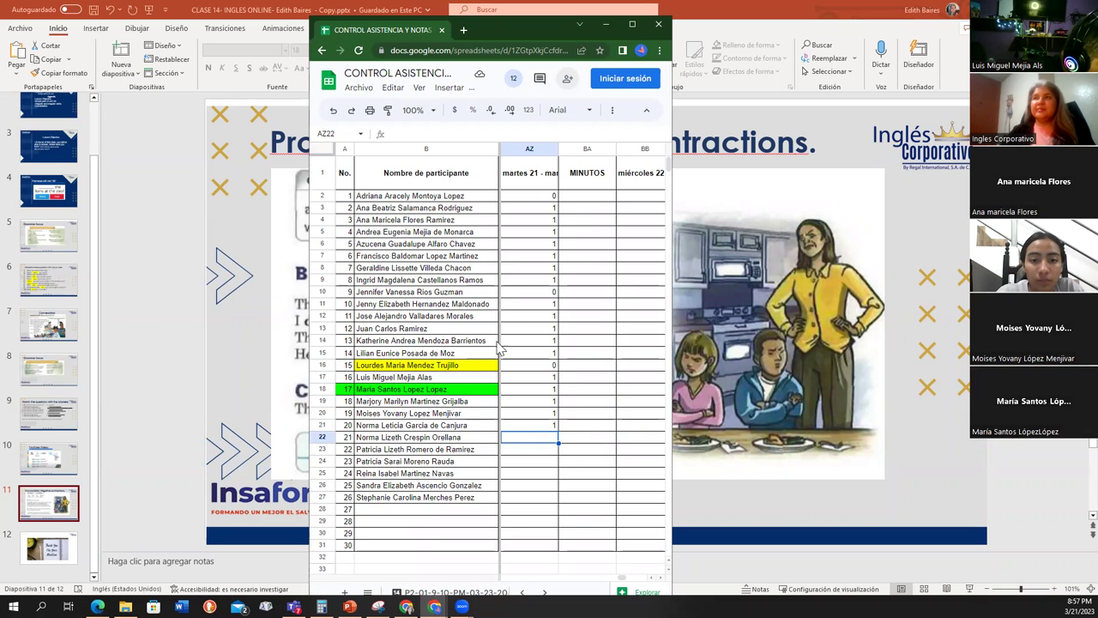
{"action": "type", "text": "1"}
{"action": "key", "text": "Return"}
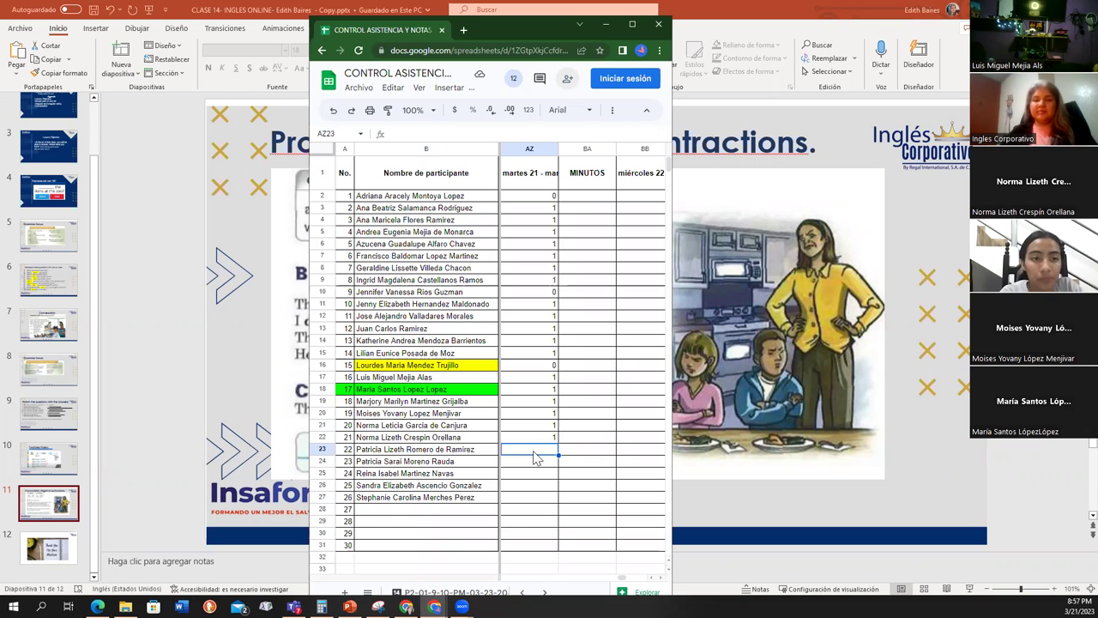
{"action": "type", "text": "1"}
{"action": "key", "text": "Return"}
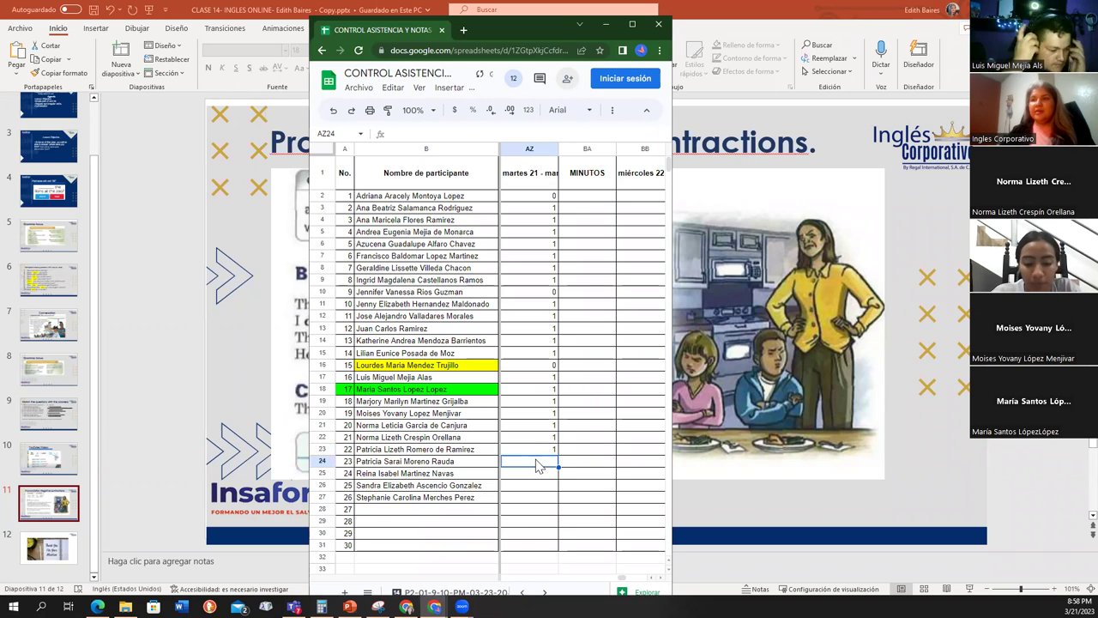
Enter attendance for participant 23 in AZ24, correcting the entry to 0
{"action": "type", "text": "1"}
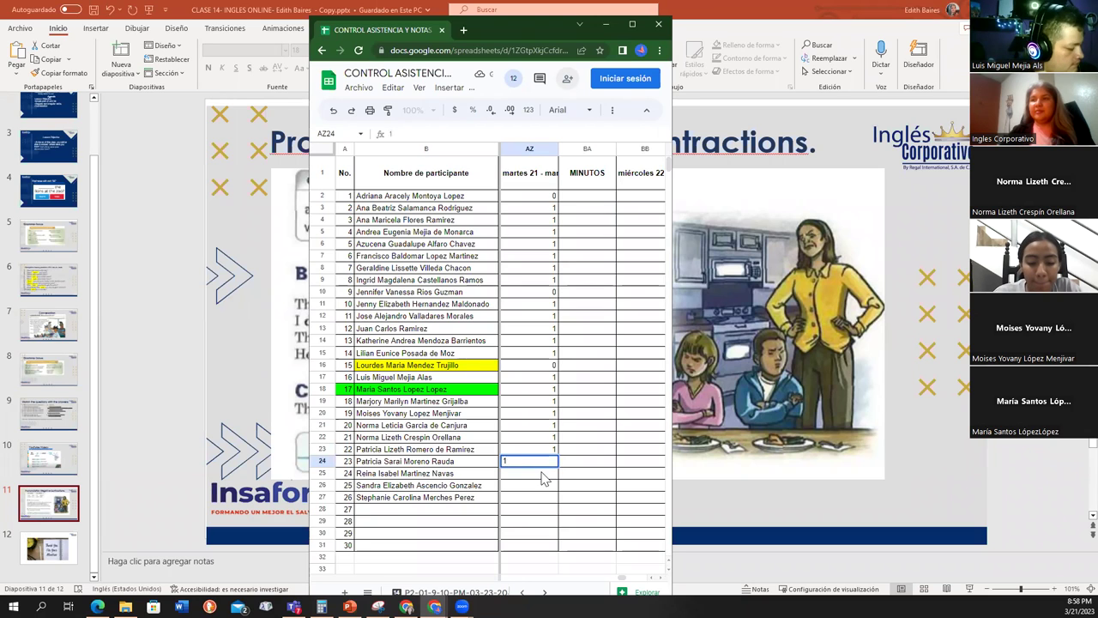
{"action": "key", "text": "Return"}
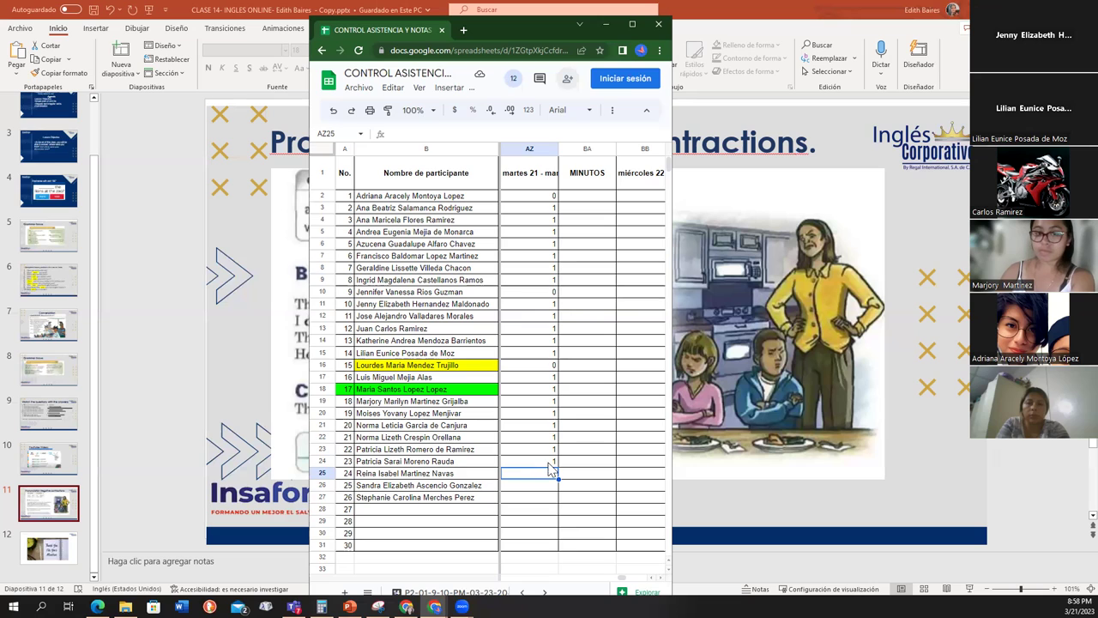
{"action": "left_click", "coordinate": [550, 464]}
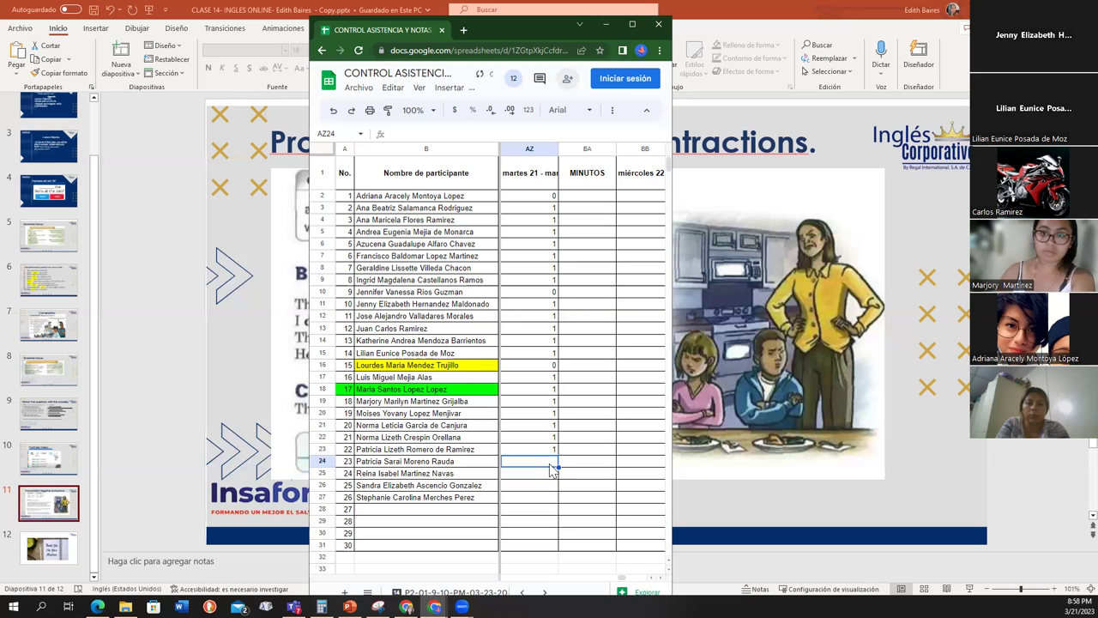
{"action": "type", "text": "0"}
{"action": "key", "text": "Return"}
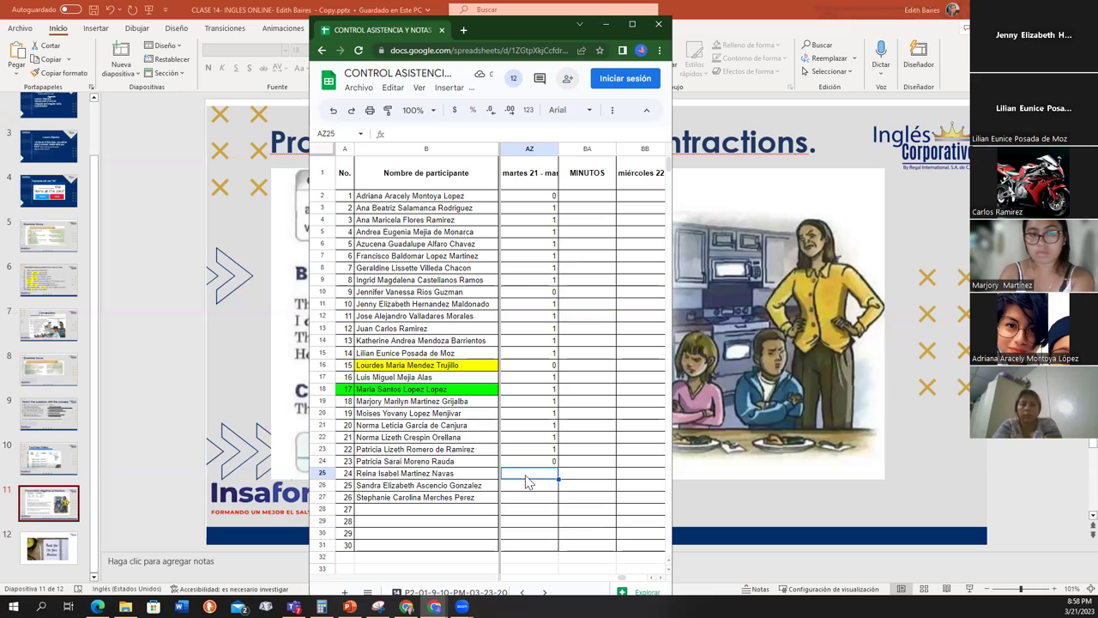
Enter 1 for participants 24 to 26 in AZ25 through AZ27 and minimize the spreadsheet window to return to PowerPoint
{"action": "type", "text": "1"}
{"action": "key", "text": "Return"}
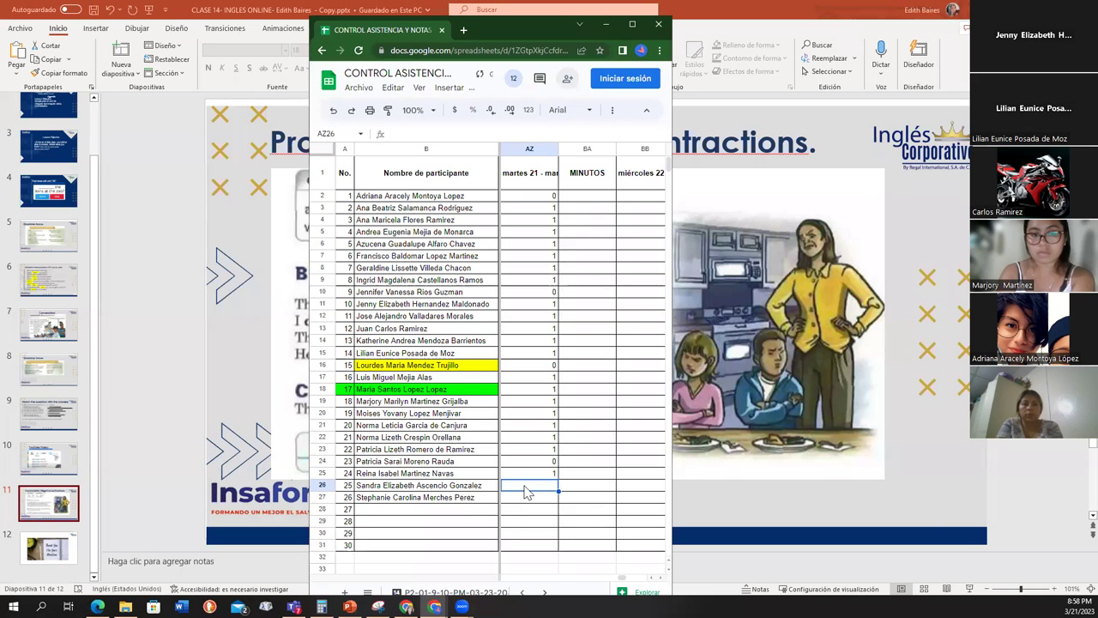
{"action": "type", "text": "1"}
{"action": "key", "text": "Return"}
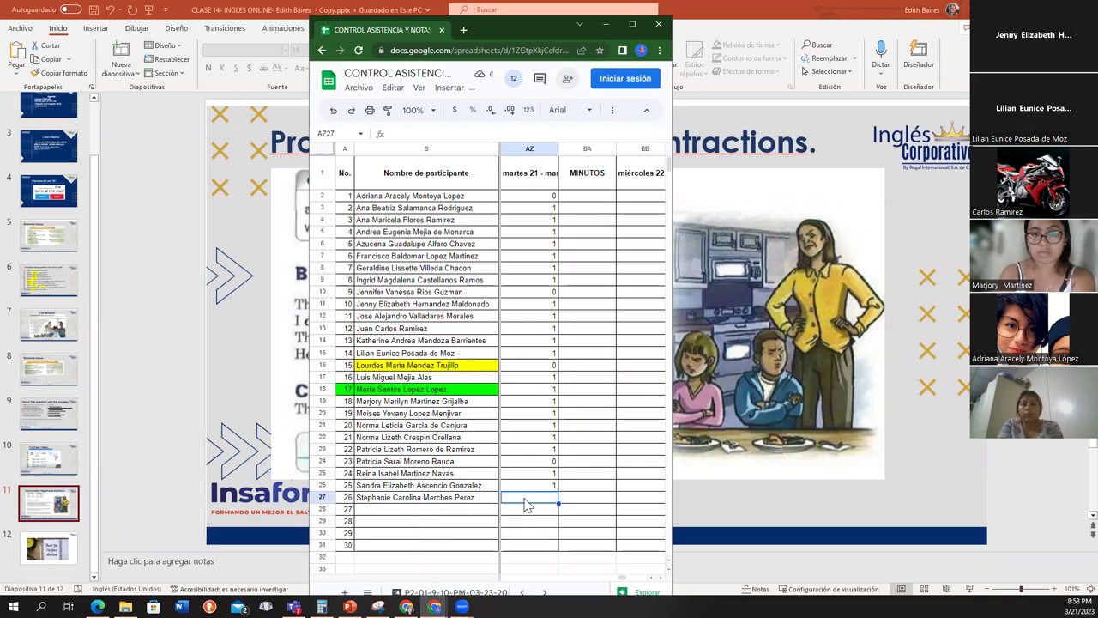
{"action": "type", "text": "1"}
{"action": "key", "text": "Return"}
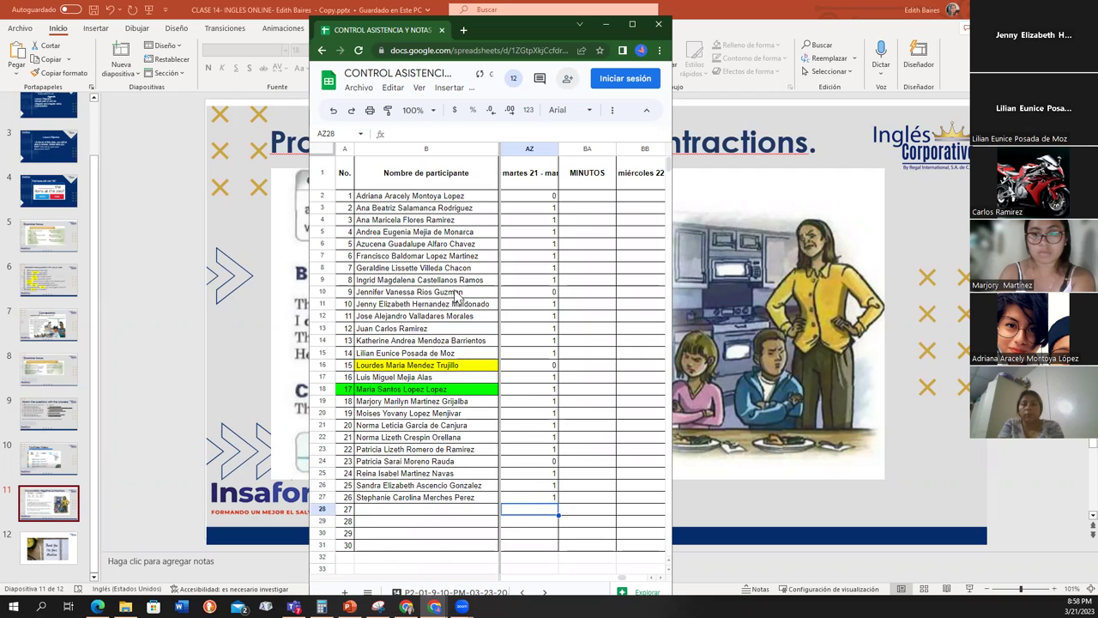
{"action": "left_click", "coordinate": [605, 24]}
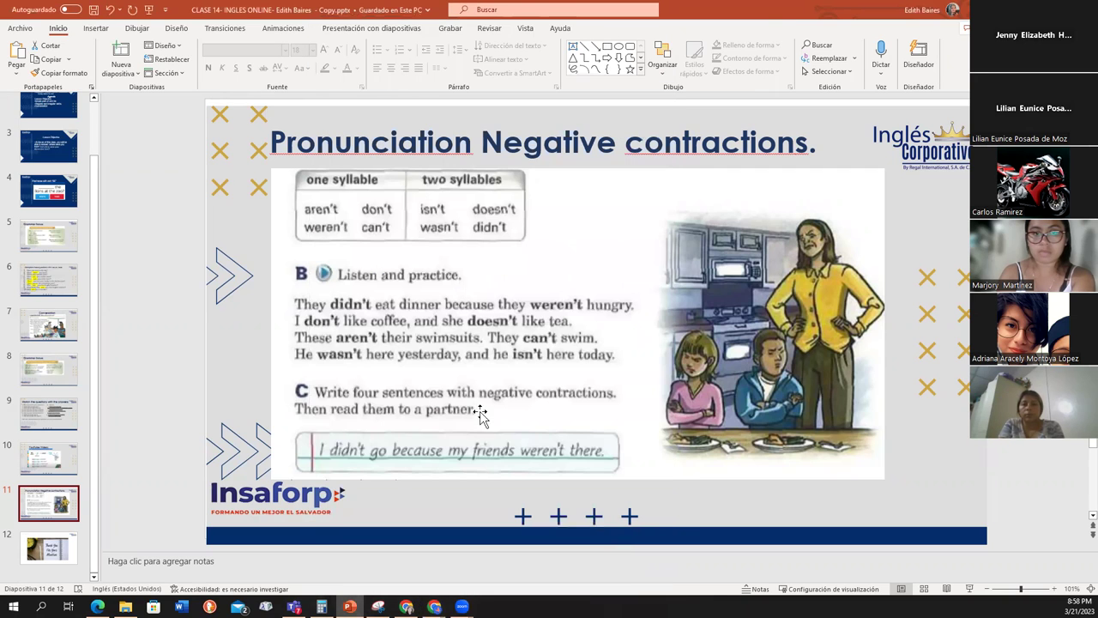